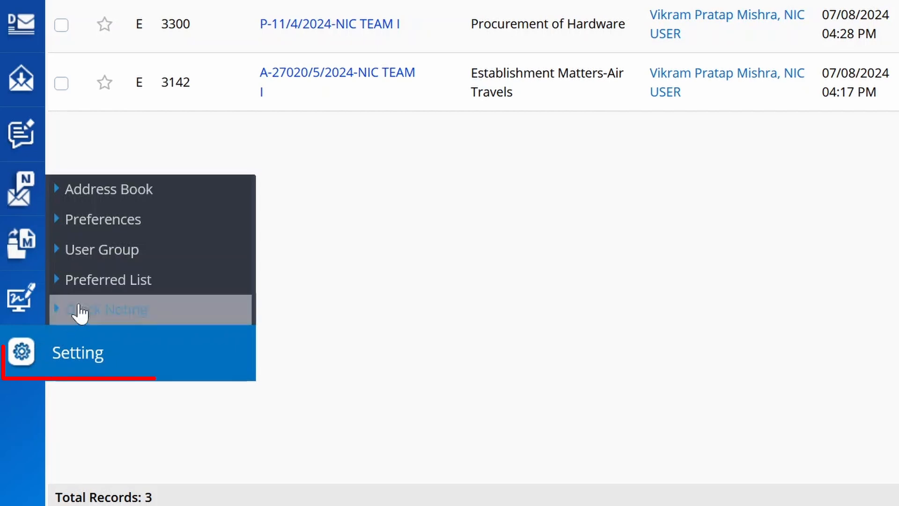
# Open the user preferences and enable Email and SMS alerts for both physical and electronic files.
pyautogui.click(98, 220)
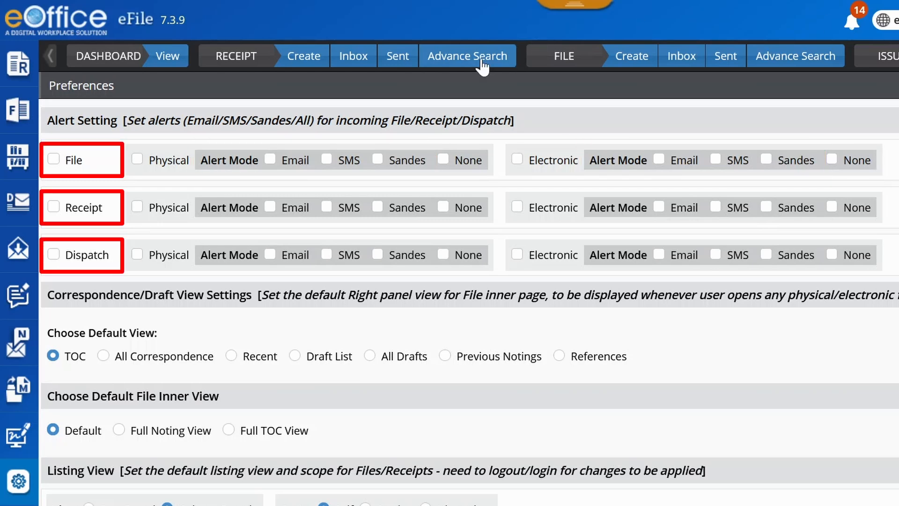
pyautogui.click(271, 160)
pyautogui.click(326, 160)
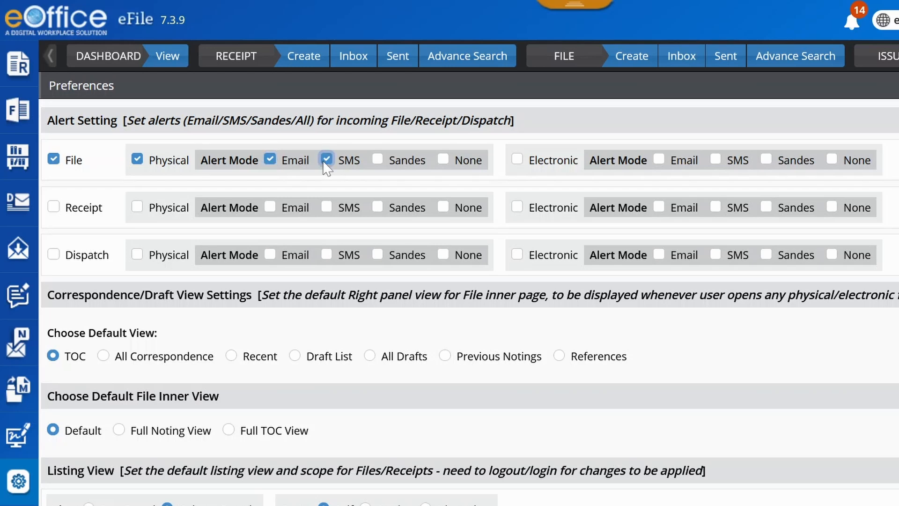
pyautogui.click(660, 160)
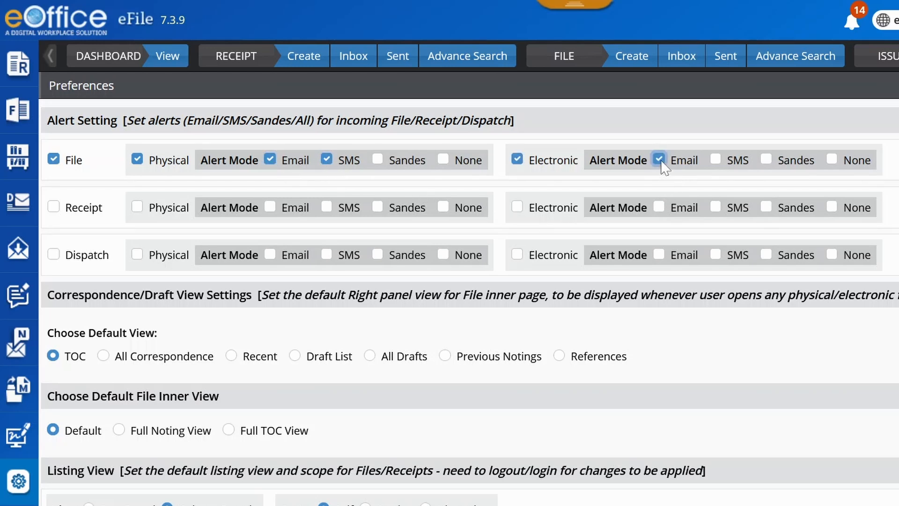
pyautogui.click(717, 159)
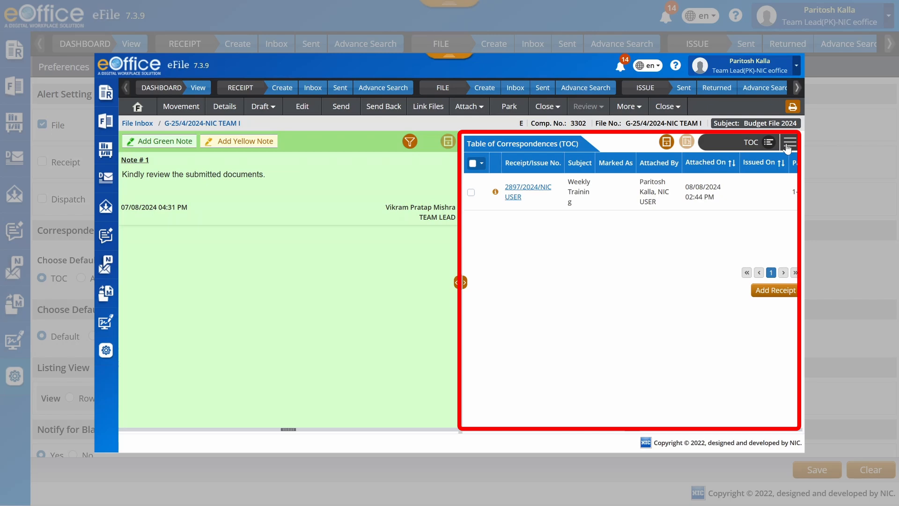
# Try the alternative default views for the file inner page's correspondence/draft panel, ending with References selected.
pyautogui.click(789, 144)
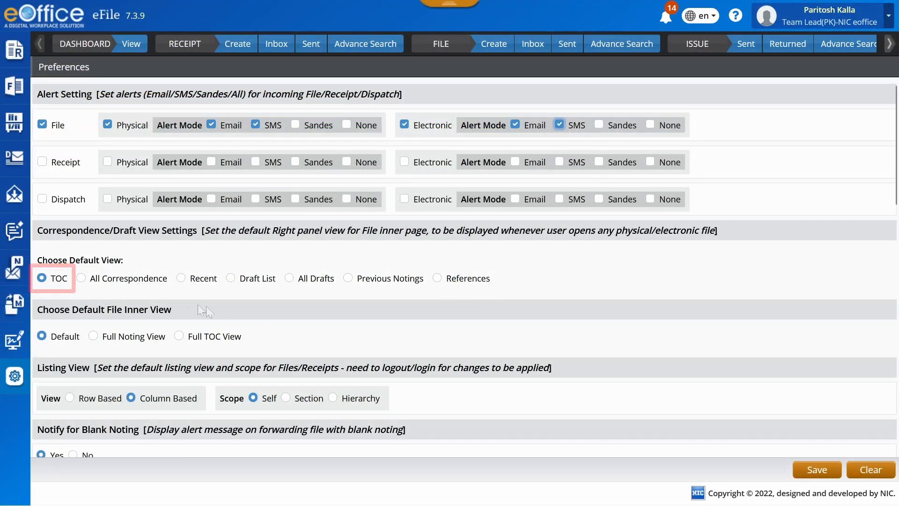
pyautogui.click(81, 278)
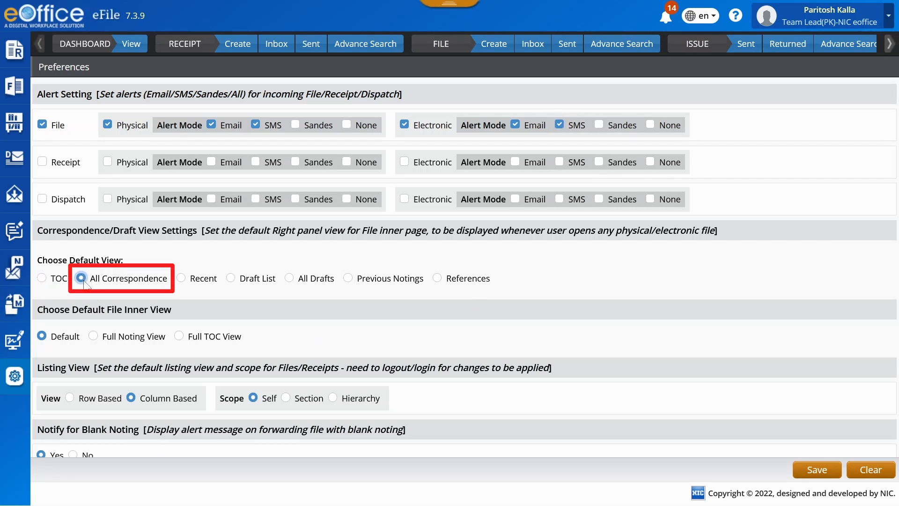
pyautogui.click(179, 282)
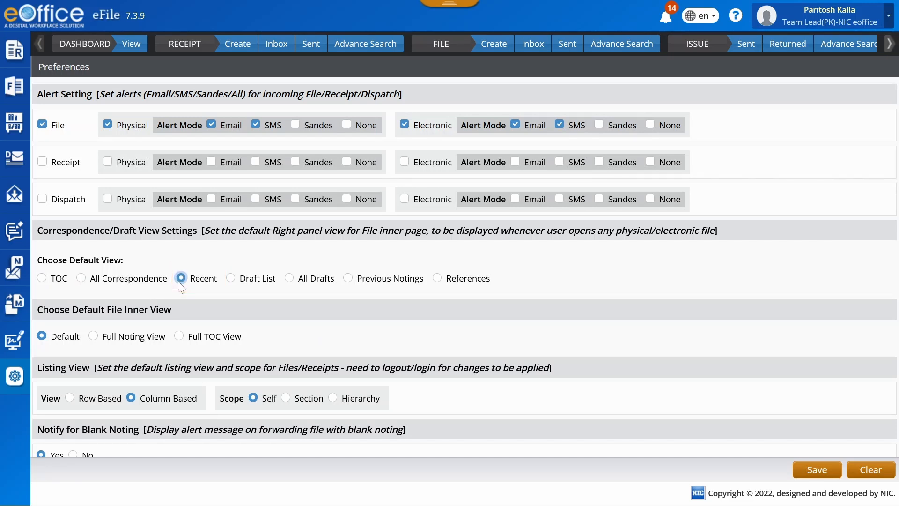
pyautogui.click(231, 279)
pyautogui.click(289, 278)
pyautogui.click(348, 279)
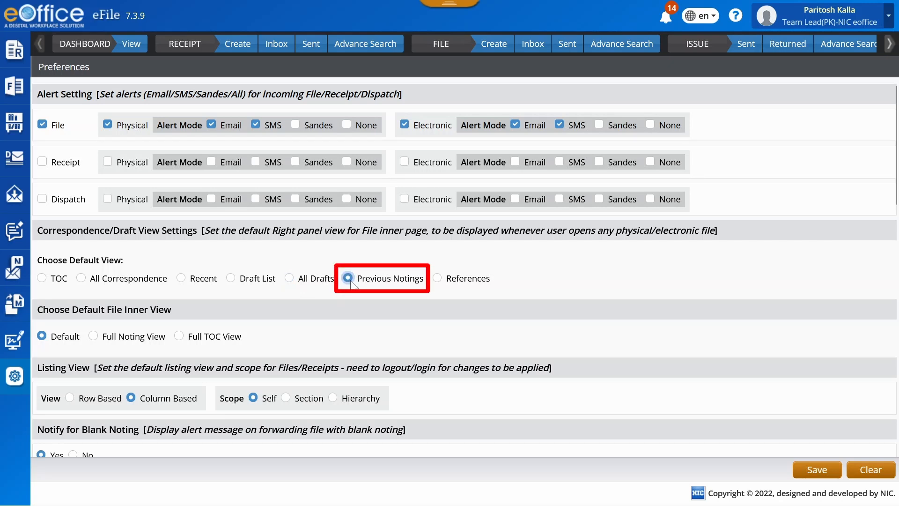
pyautogui.click(437, 277)
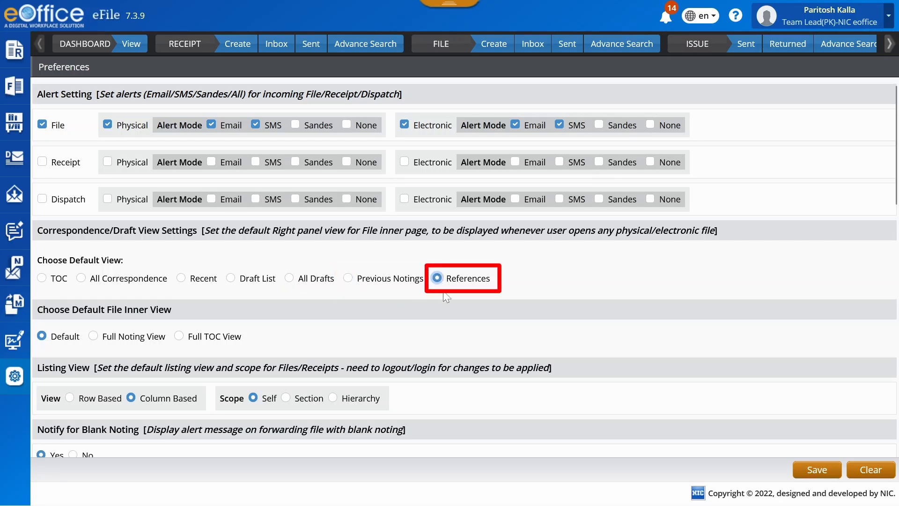
# Try Full Noting View and Full TOC View as the default file inner view, and return it to Default.
pyautogui.scroll(-2, 442, 290)
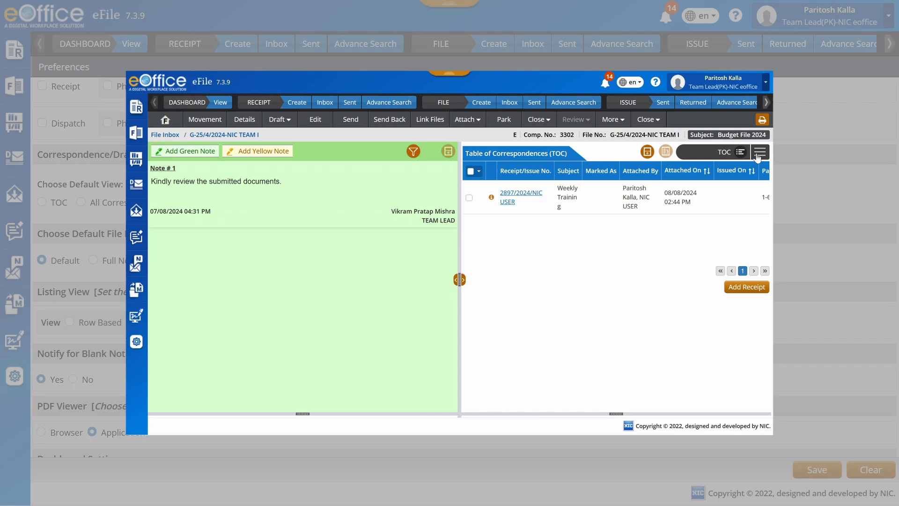
pyautogui.click(758, 157)
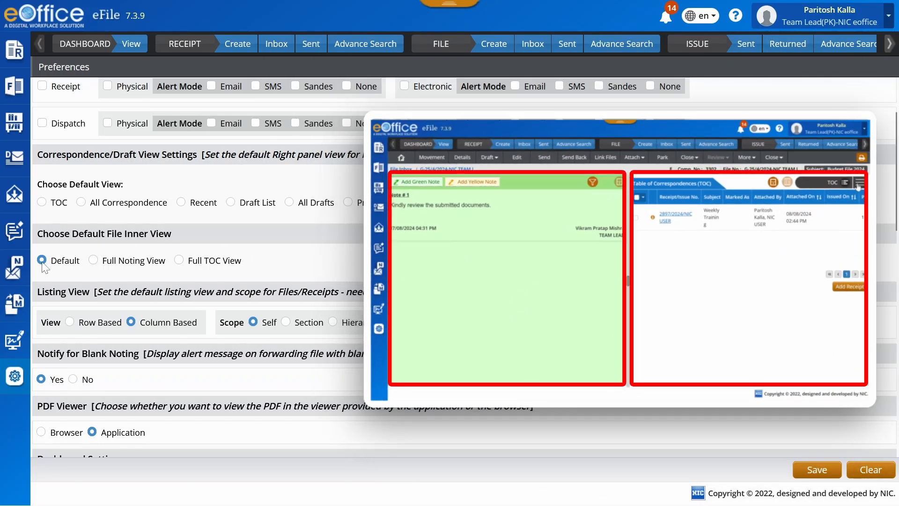
pyautogui.click(94, 261)
pyautogui.click(179, 261)
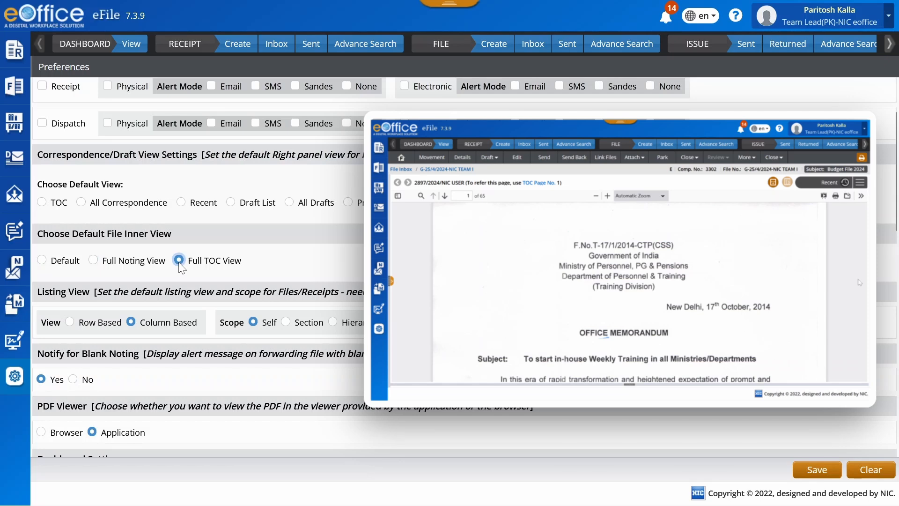
pyautogui.click(43, 263)
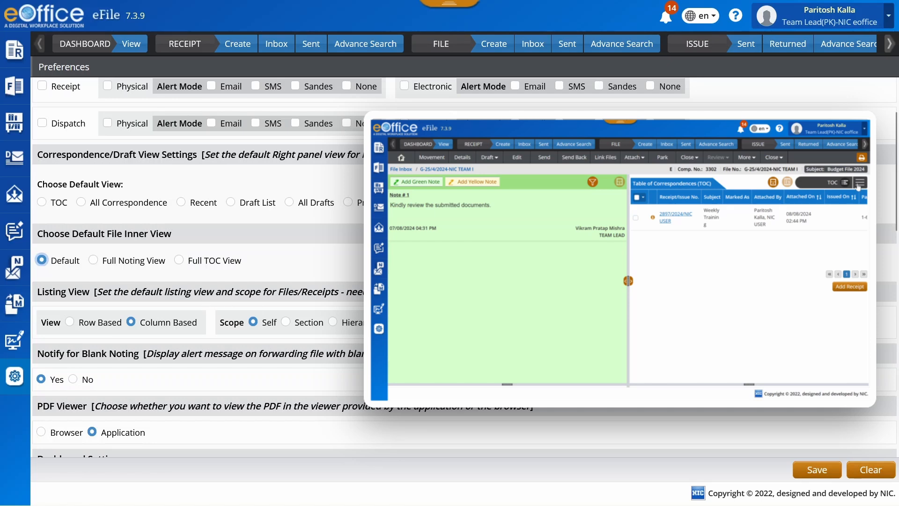
# Set the blank noting notification to Yes, and try Browser as the PDF viewer before returning it to Application.
pyautogui.scroll(-2, 405, 307)
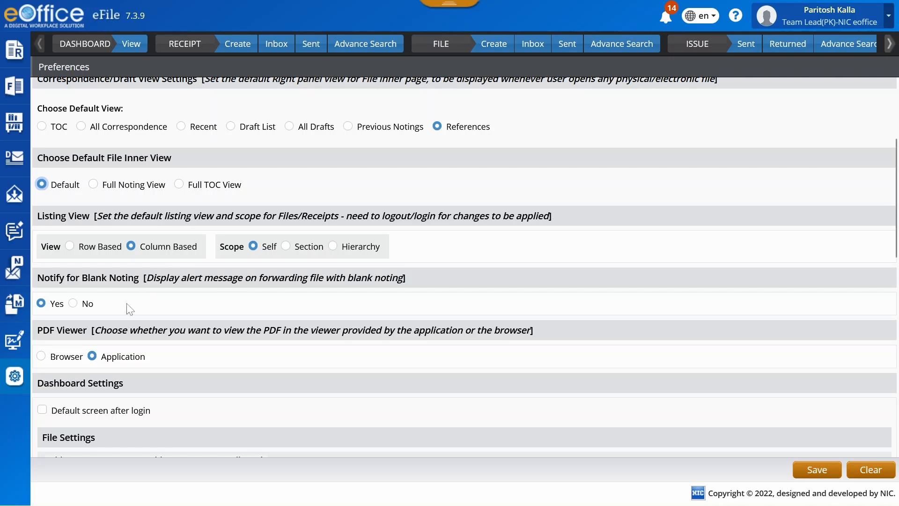
pyautogui.click(42, 304)
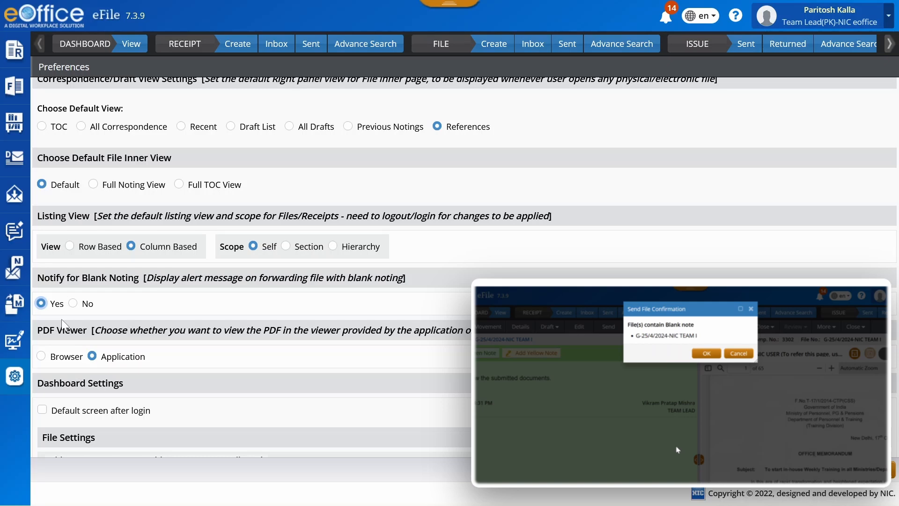
pyautogui.scroll(-2, 63, 323)
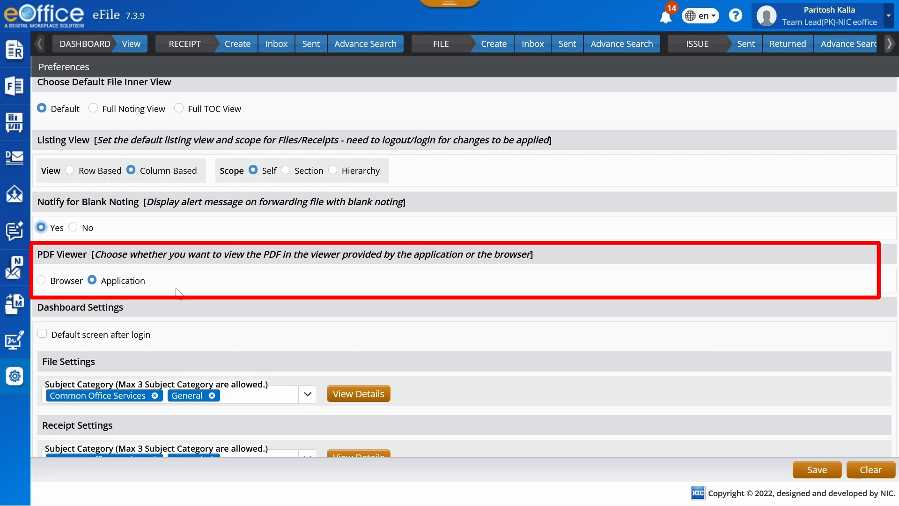
pyautogui.click(42, 281)
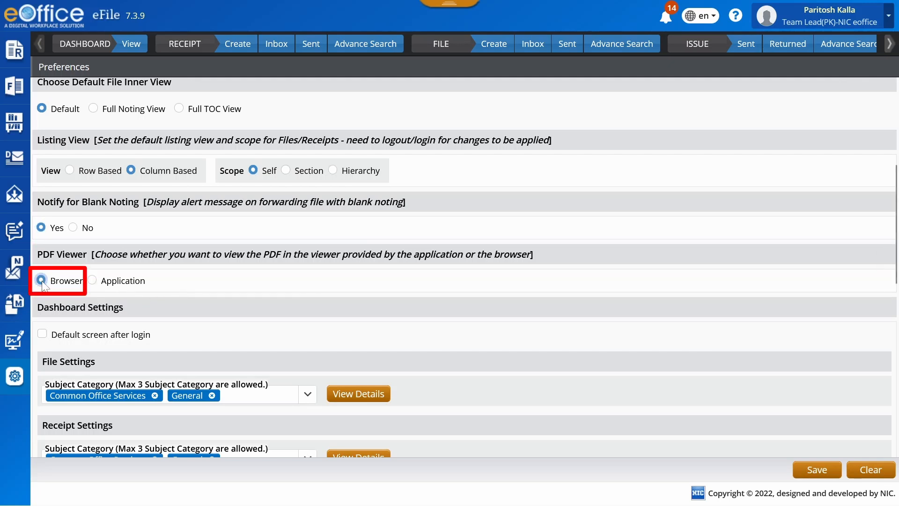
pyautogui.click(92, 281)
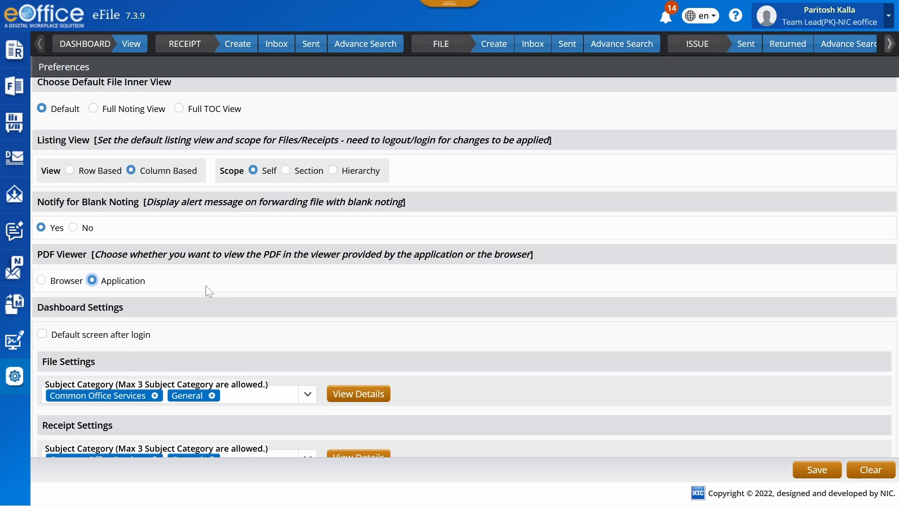
# Make the dashboard the default screen after login and check the subject categories offered in its file settings.
pyautogui.scroll(-2, 206, 285)
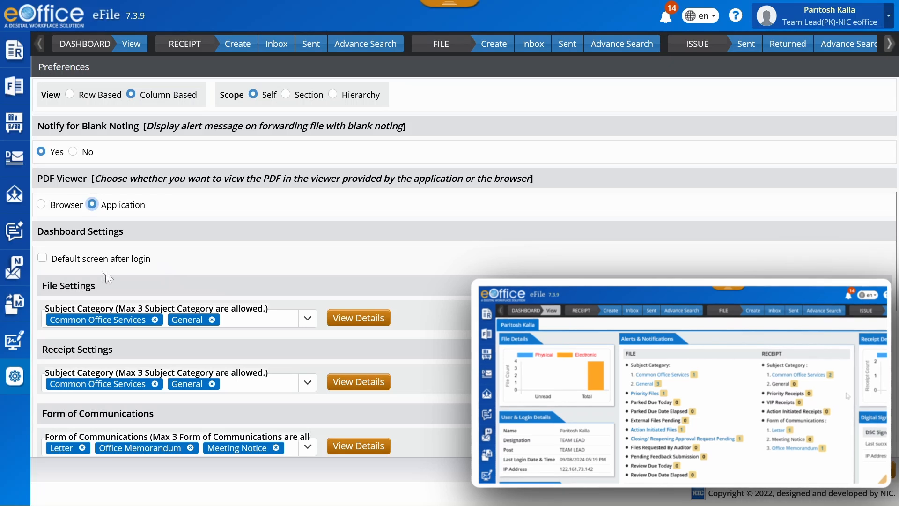
pyautogui.click(43, 259)
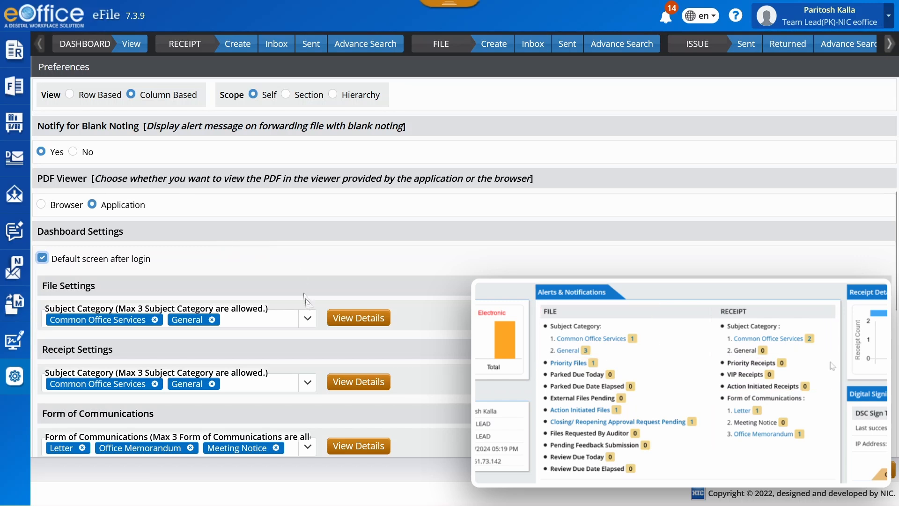
pyautogui.click(307, 319)
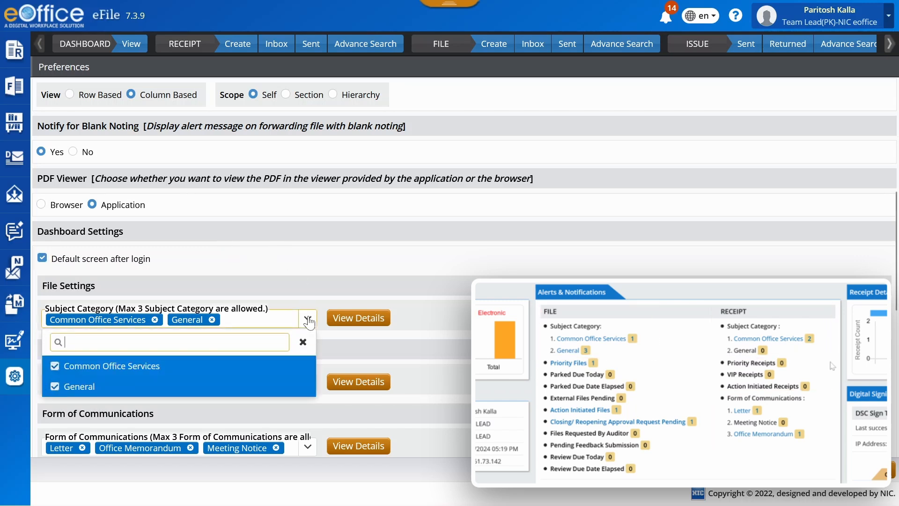
pyautogui.click(308, 320)
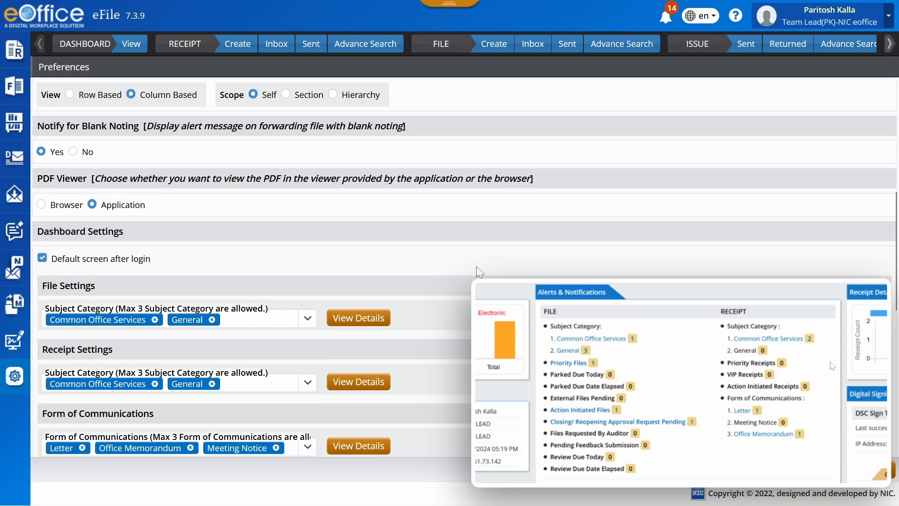
# Try 5 and 20 as the maximum number of records per page, and return it to 10.
pyautogui.scroll(-3, 479, 271)
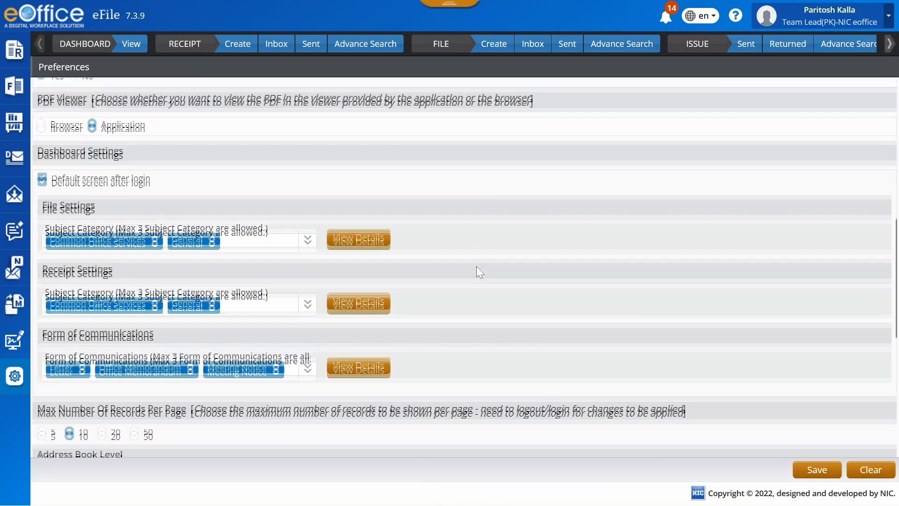
pyautogui.scroll(-2, 477, 266)
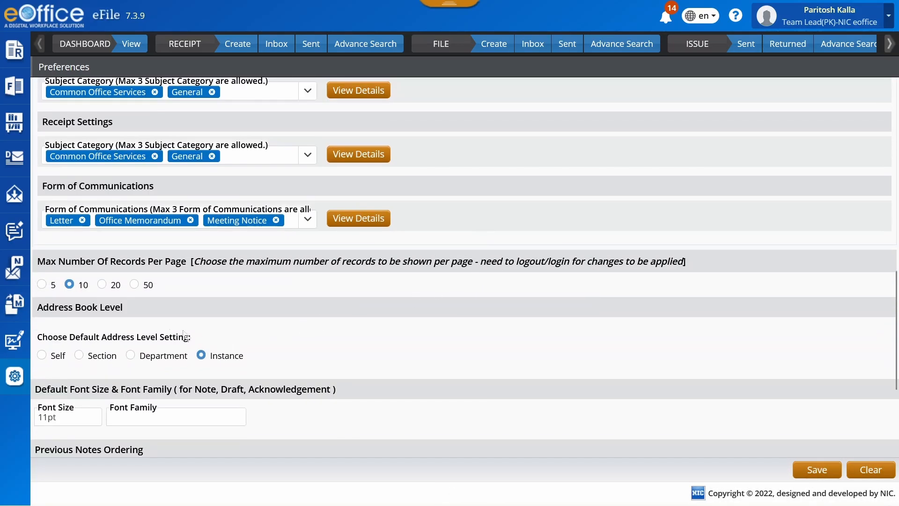
pyautogui.click(42, 284)
pyautogui.click(69, 284)
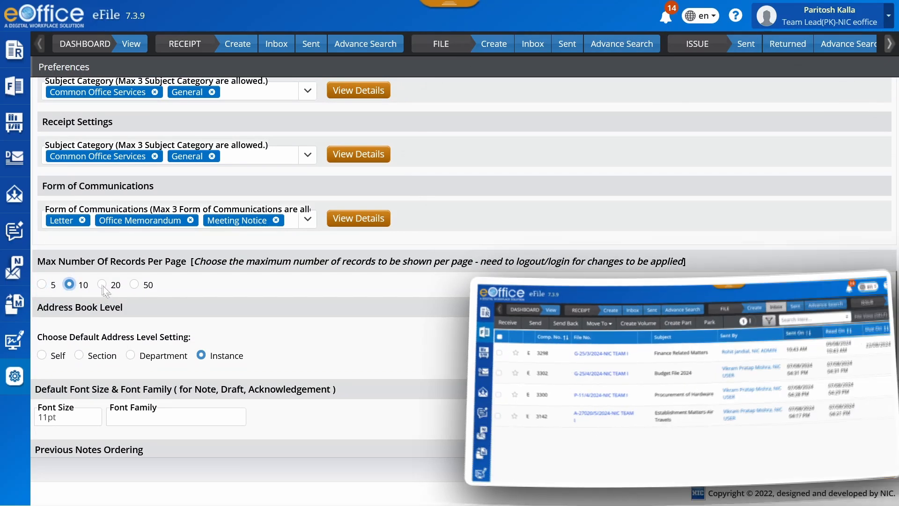
pyautogui.click(102, 284)
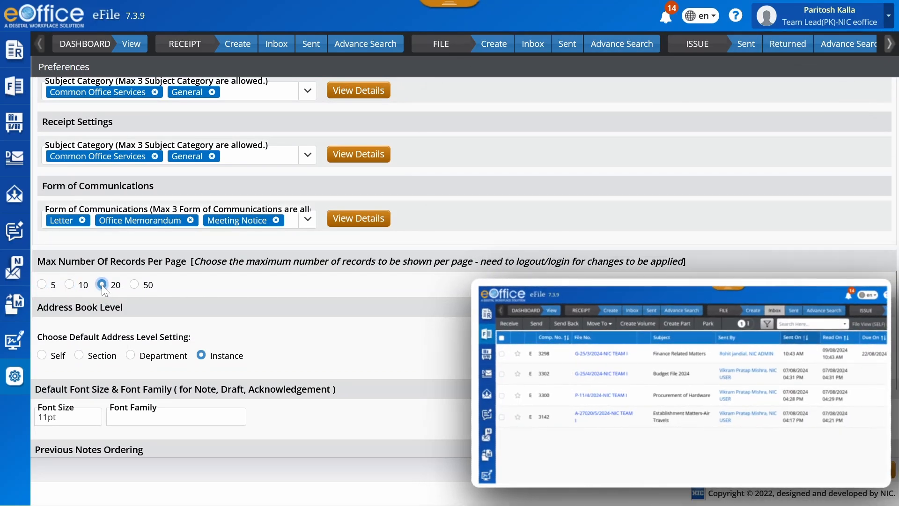
pyautogui.click(70, 285)
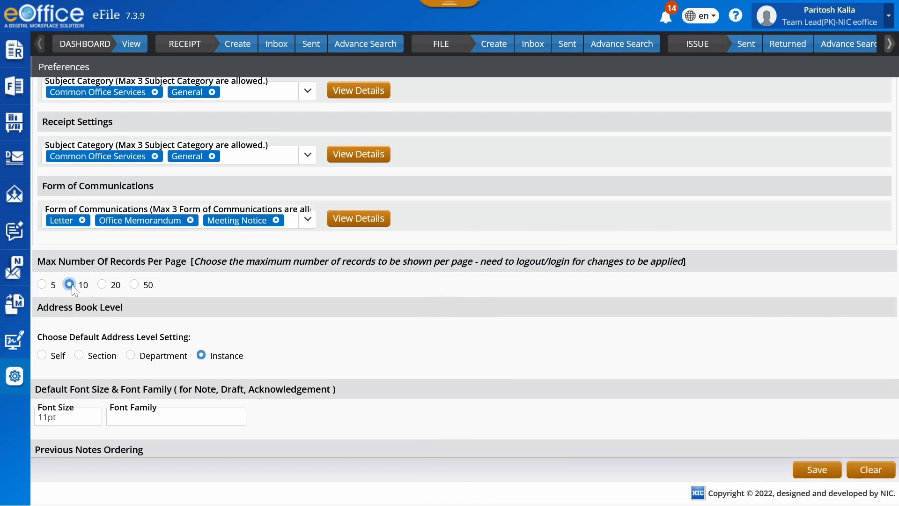
# Try Self, Section and Department as the default address book level, and return it to Instance.
pyautogui.scroll(-2, 71, 284)
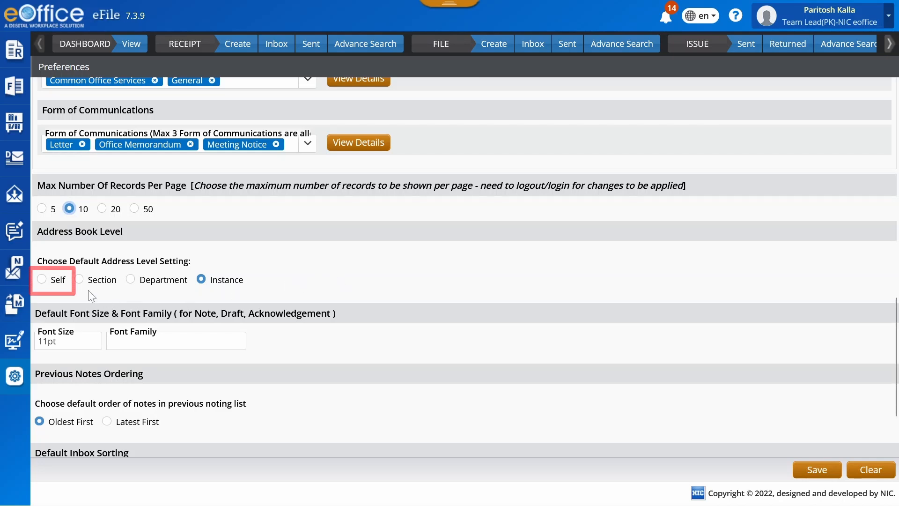
pyautogui.click(64, 284)
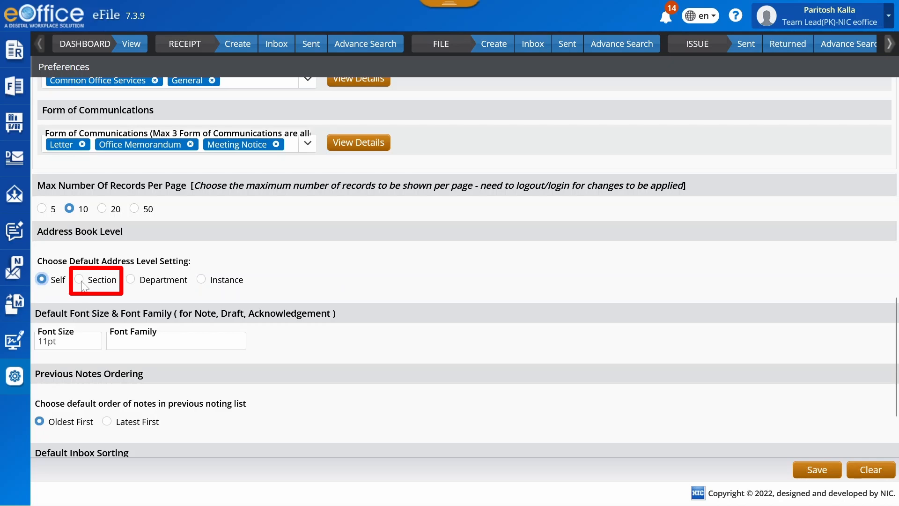
pyautogui.click(81, 280)
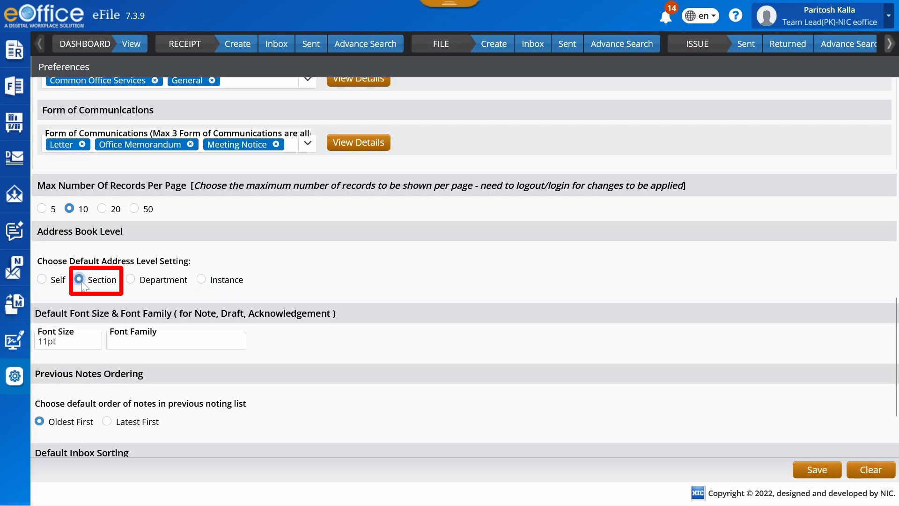
pyautogui.click(130, 281)
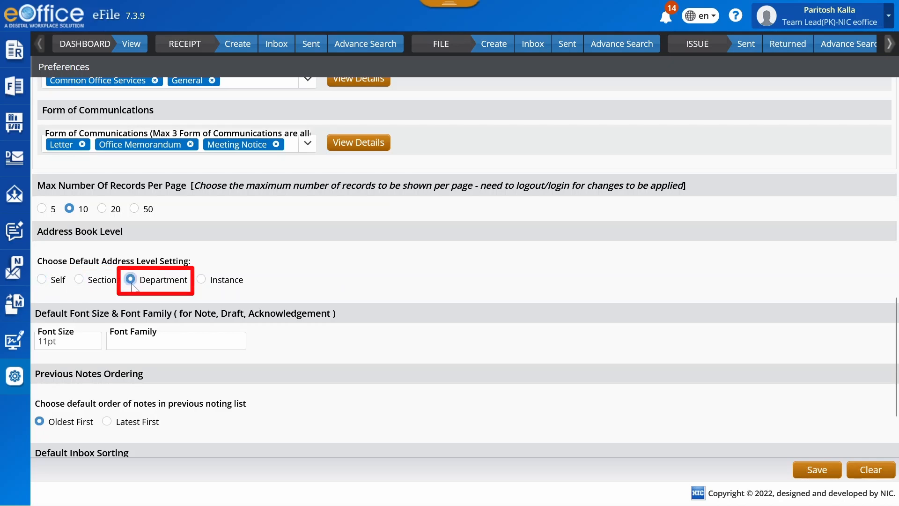
pyautogui.click(203, 280)
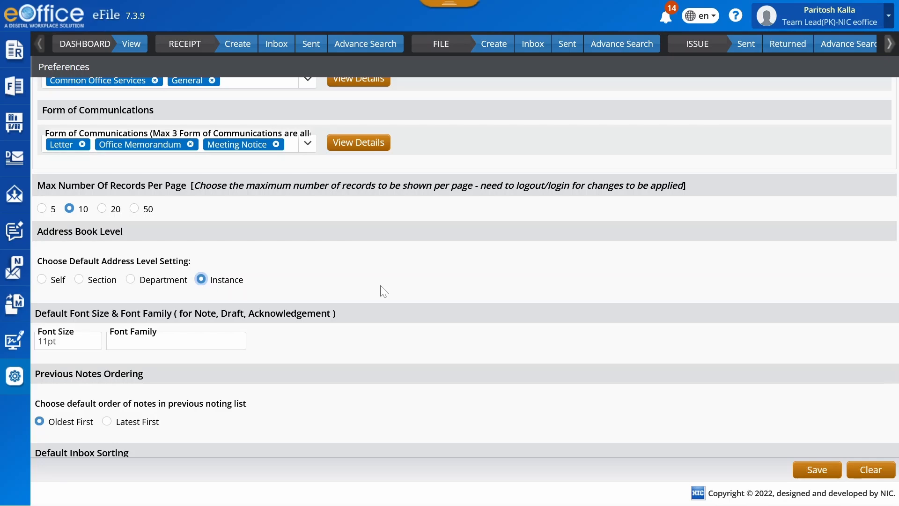
# Set the default font size for notes, drafts and acknowledgements to 11pt.
pyautogui.scroll(-2, 381, 286)
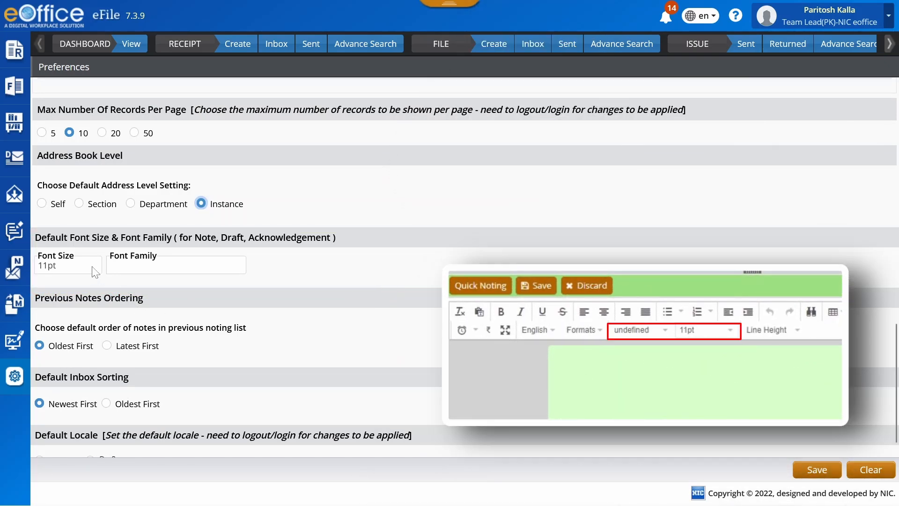
pyautogui.click(95, 270)
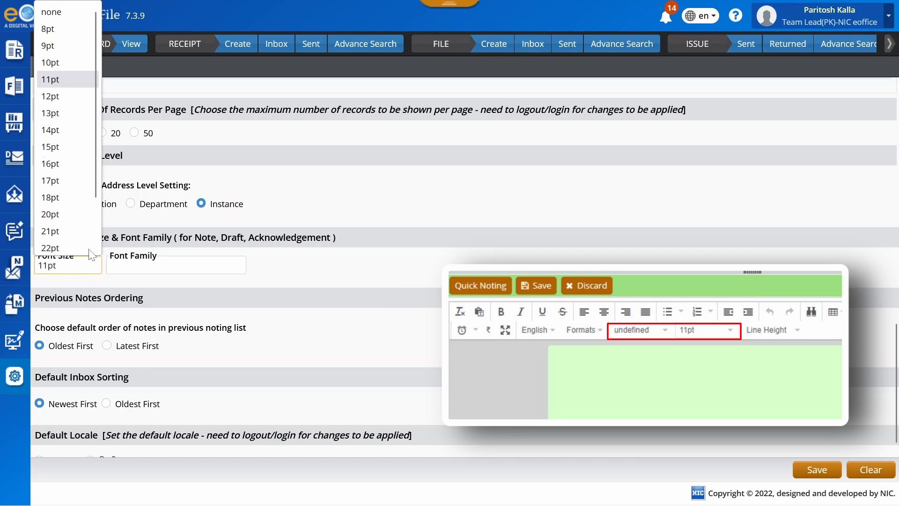
pyautogui.click(65, 80)
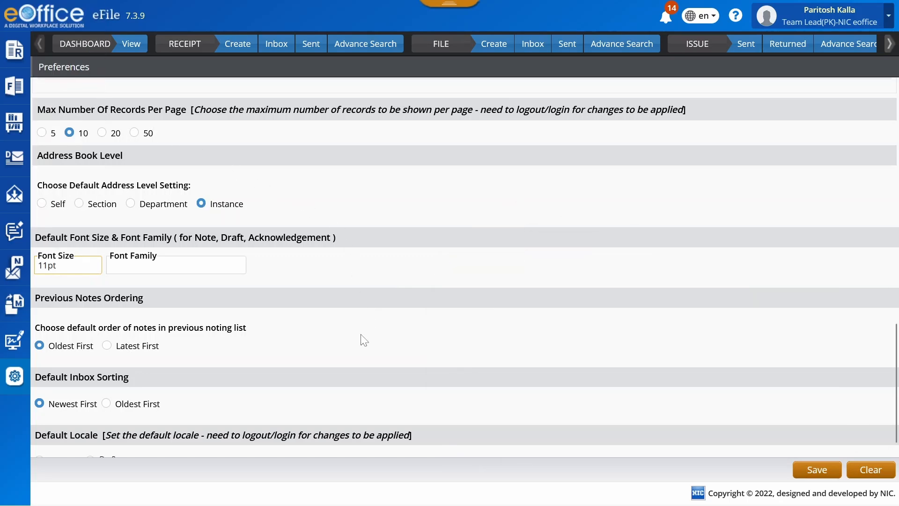
# Try Latest First for previous notes ordering and return it to Oldest First; try Oldest First for inbox sorting and return it to Newest First.
pyautogui.scroll(-1, 365, 340)
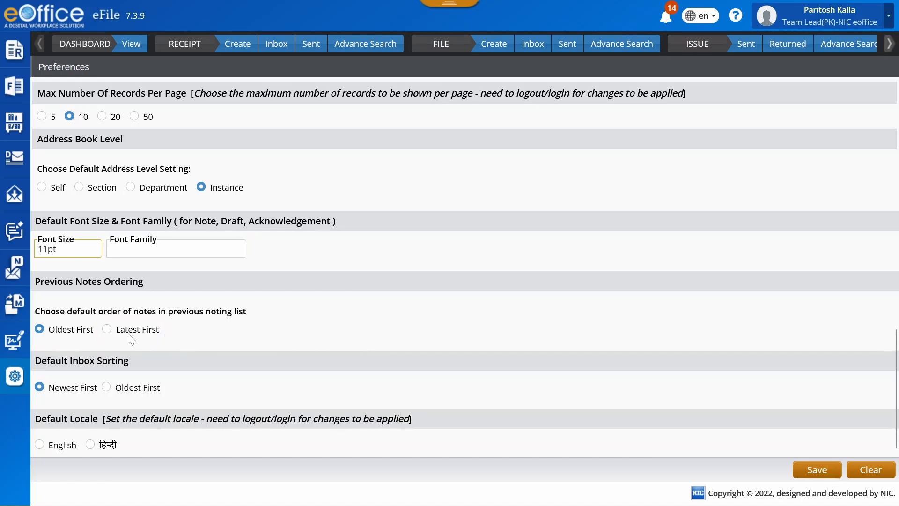
pyautogui.click(107, 330)
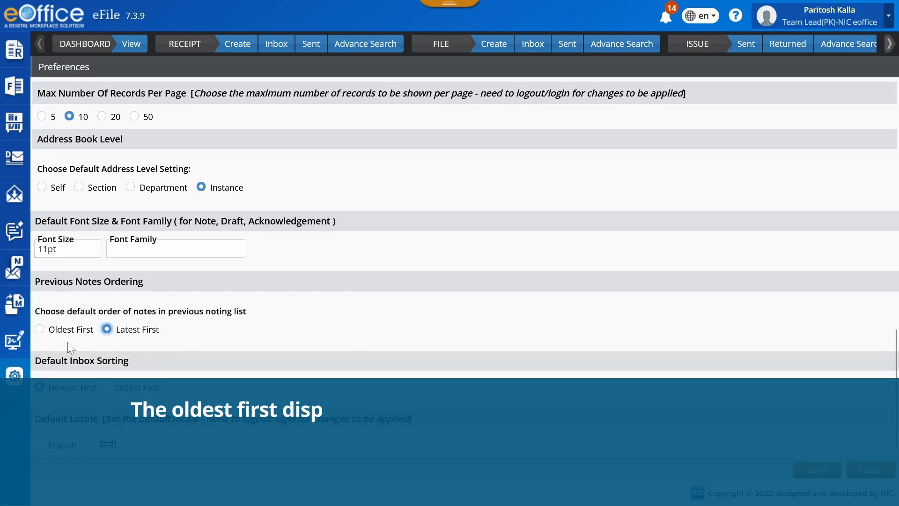
pyautogui.click(40, 331)
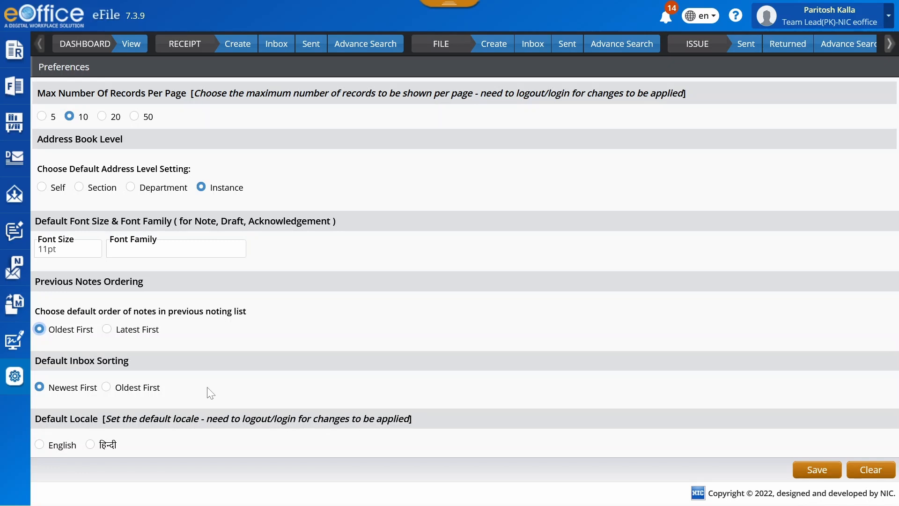
pyautogui.click(107, 387)
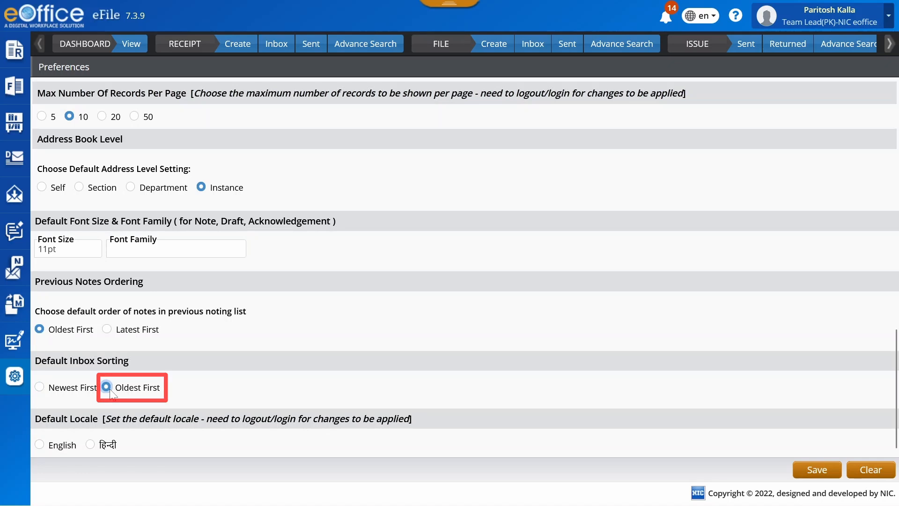
pyautogui.click(41, 388)
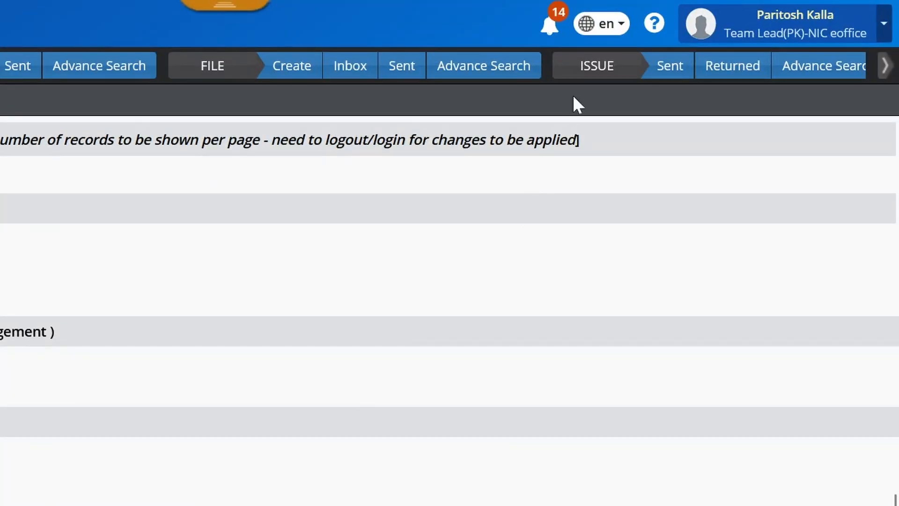
# Check the languages offered by the header's language selector and set the default locale to हिन्दी.
pyautogui.click(624, 27)
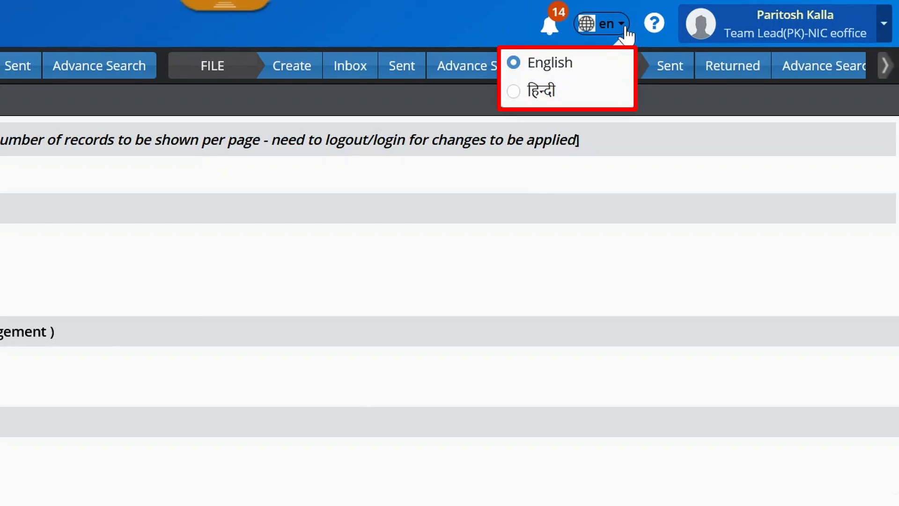
pyautogui.click(625, 28)
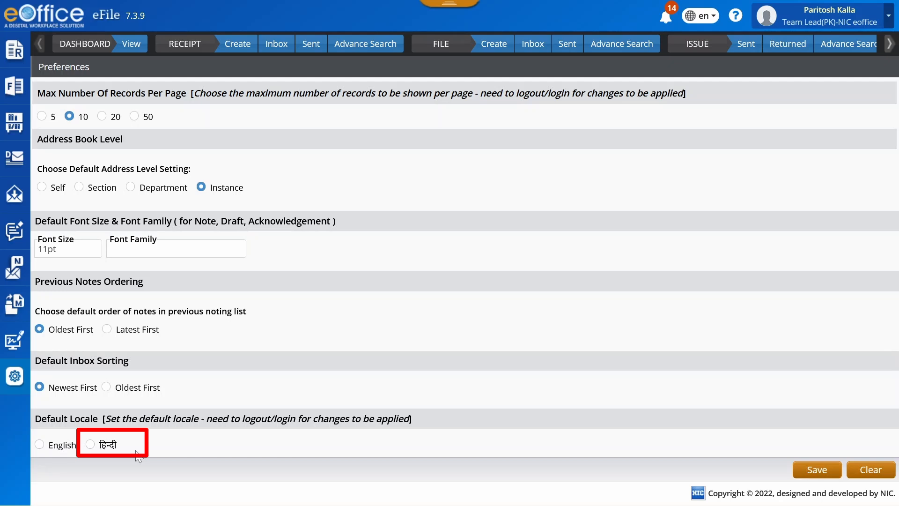
pyautogui.click(91, 444)
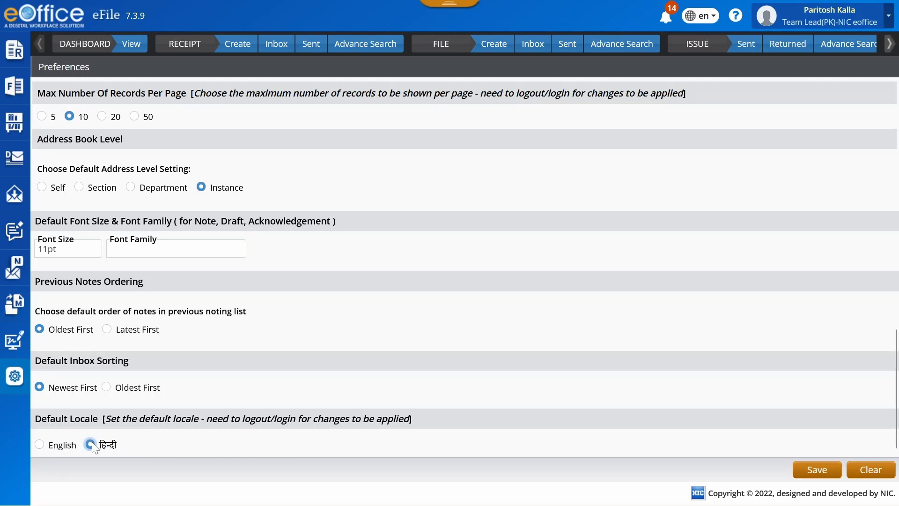